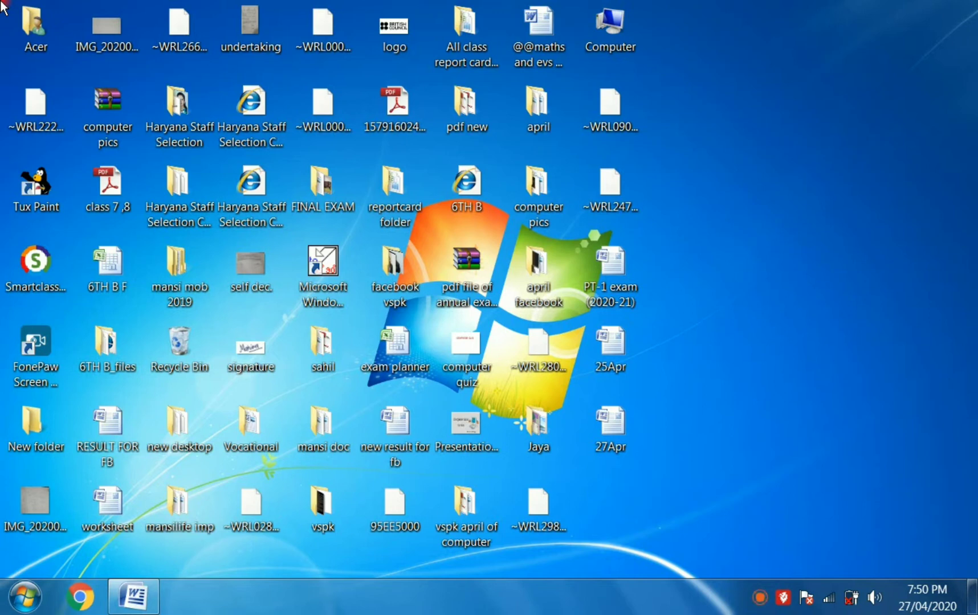
Step: Open the Control Panel from Start and close its window again
click(210, 453)
click(25, 597)
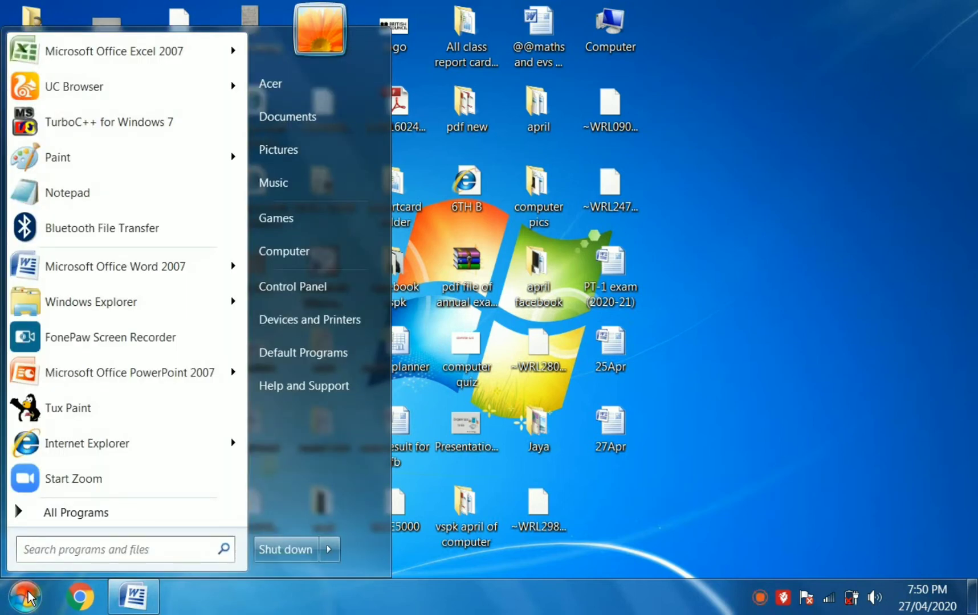
click(266, 299)
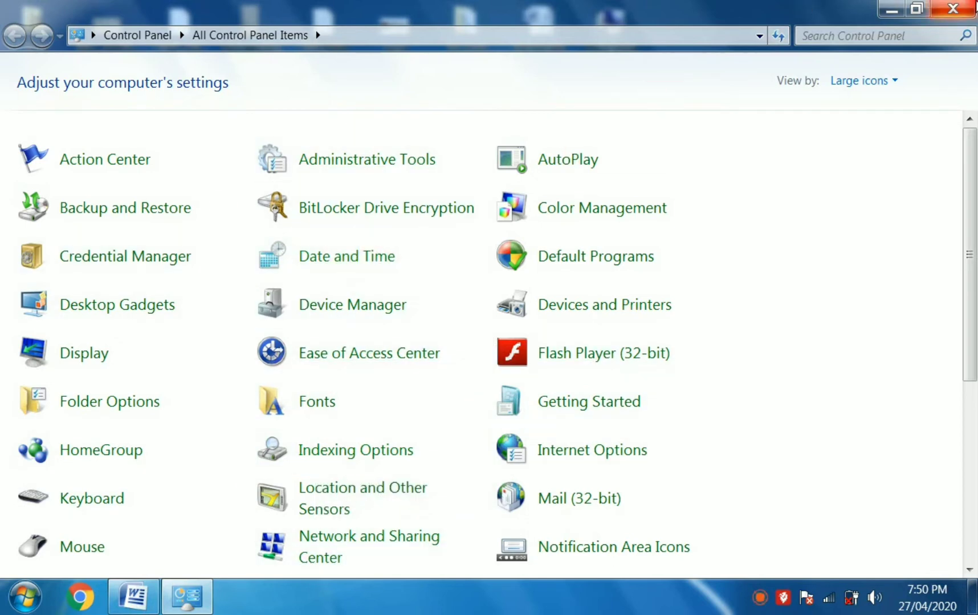
click(969, 7)
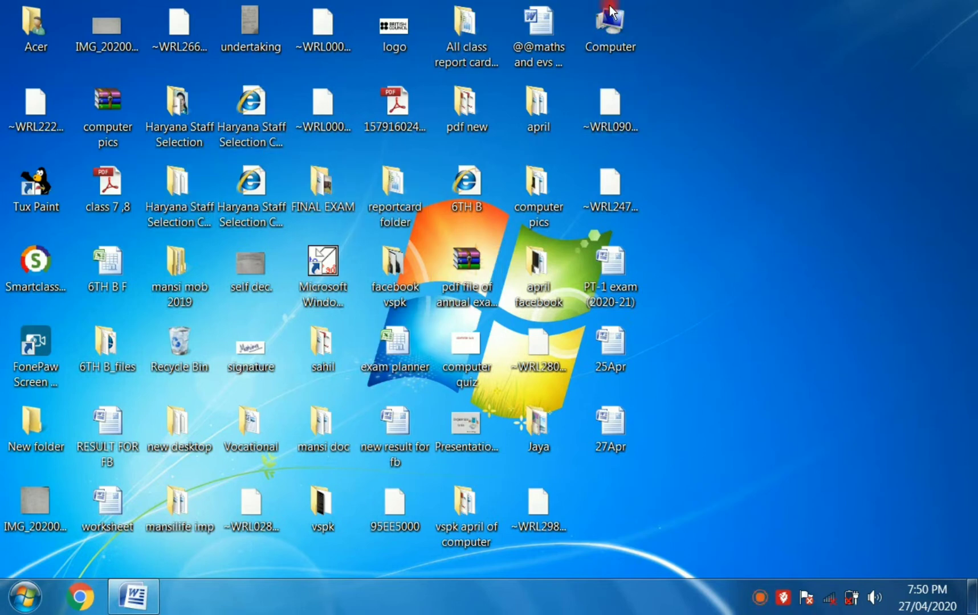
Step: Open the Computer window from the desktop and go from there to the Control Panel
click(605, 44)
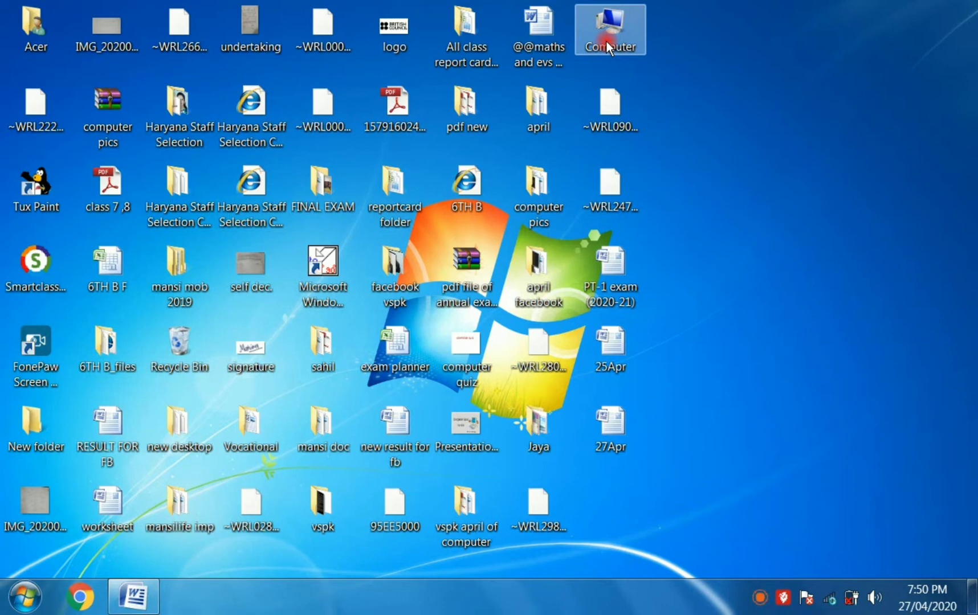
double_click(606, 41)
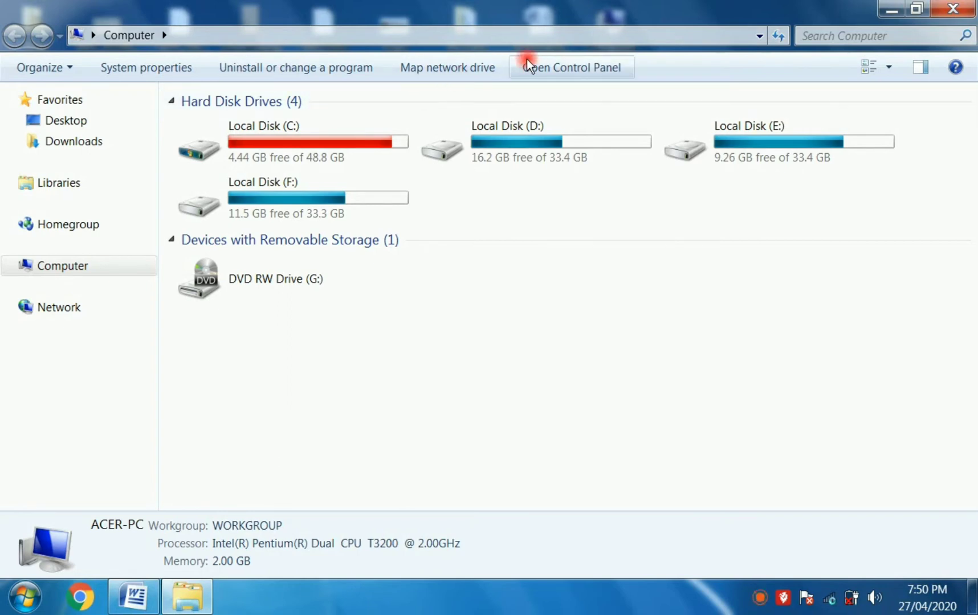
click(559, 77)
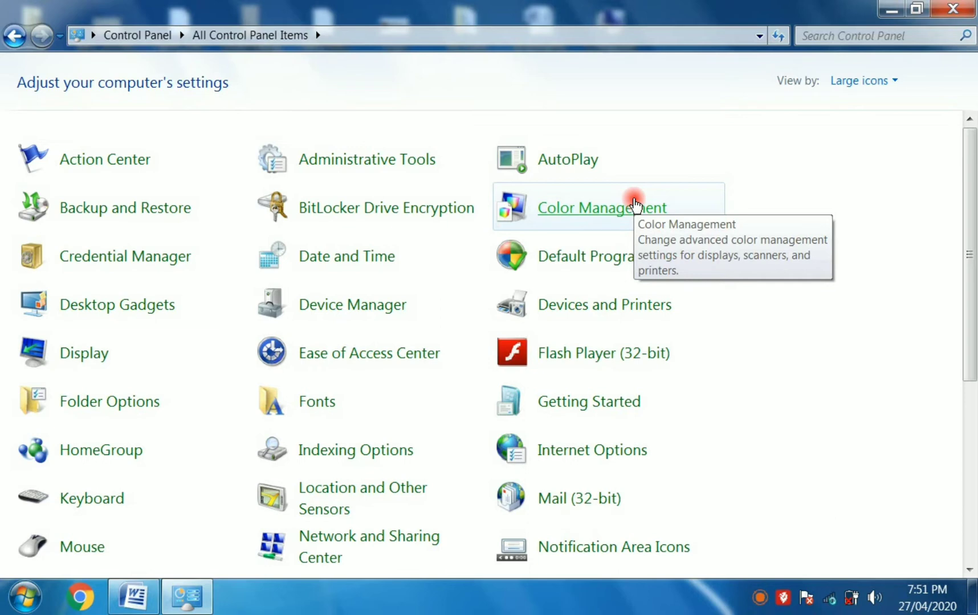
Step: Open the Control Panel again from Start and maximize its window
click(36, 595)
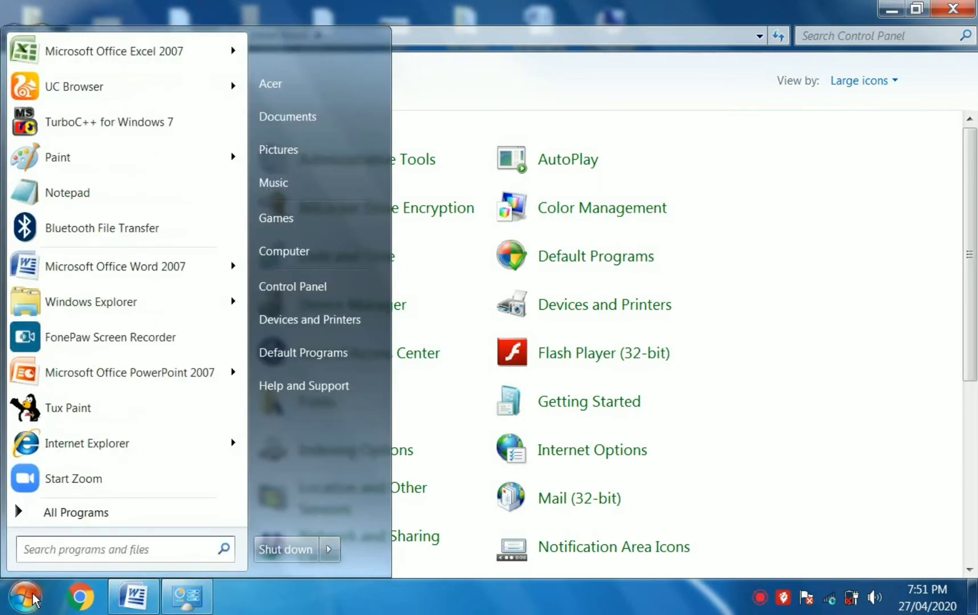
click(333, 297)
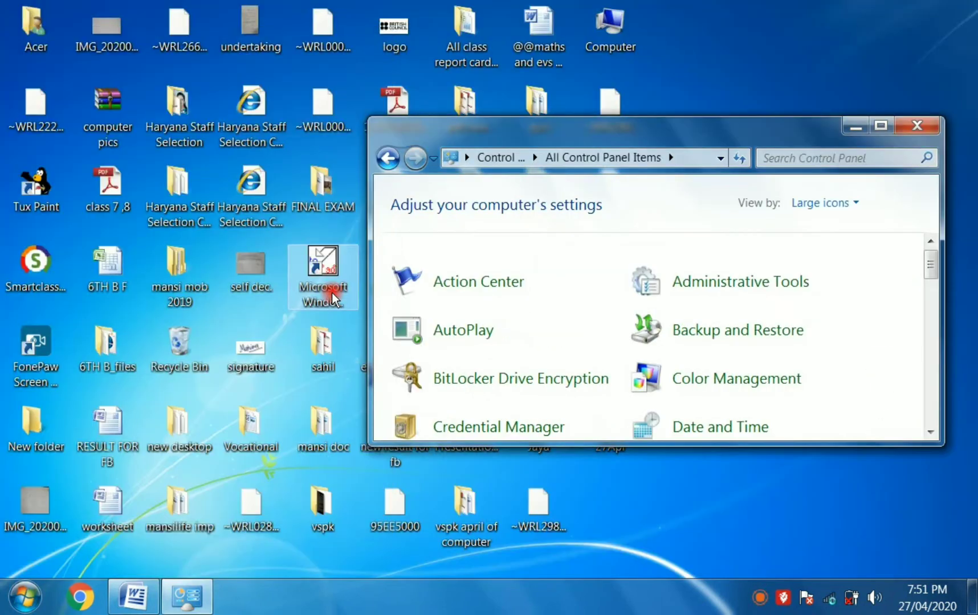
click(880, 126)
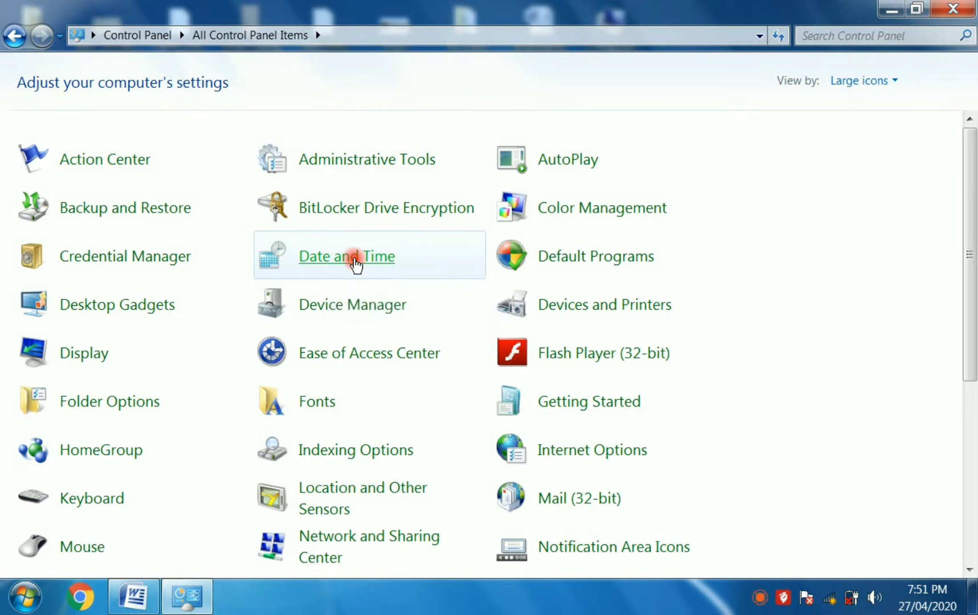
Step: Open the Date and Time settings for changing the date, and browse the calendar one month forward and back
click(354, 264)
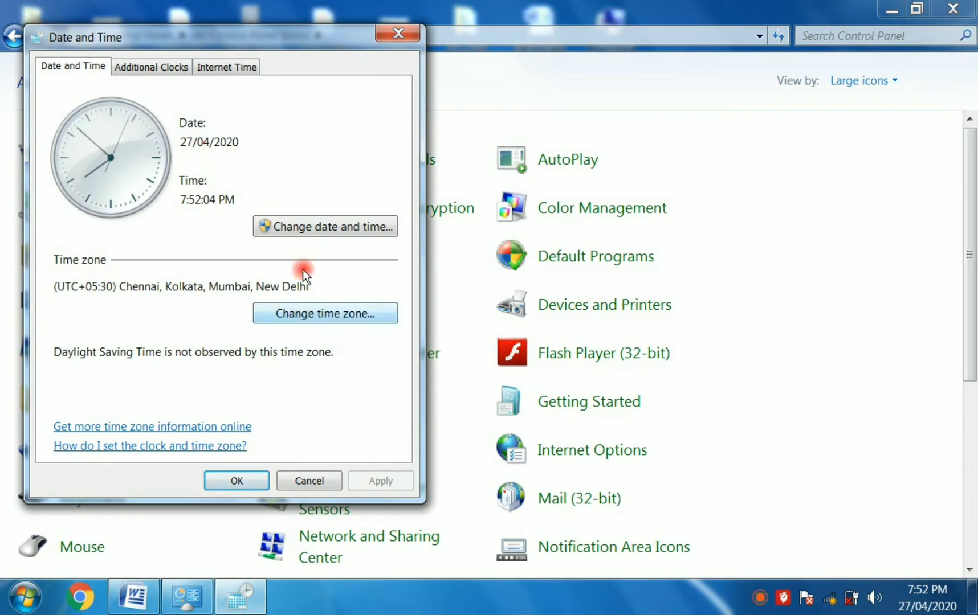
click(293, 226)
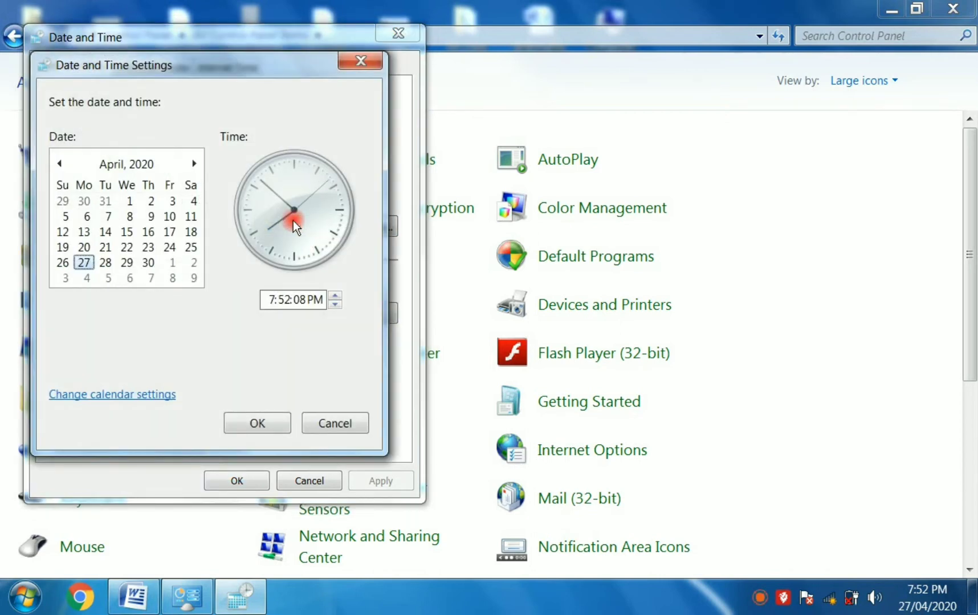
click(197, 163)
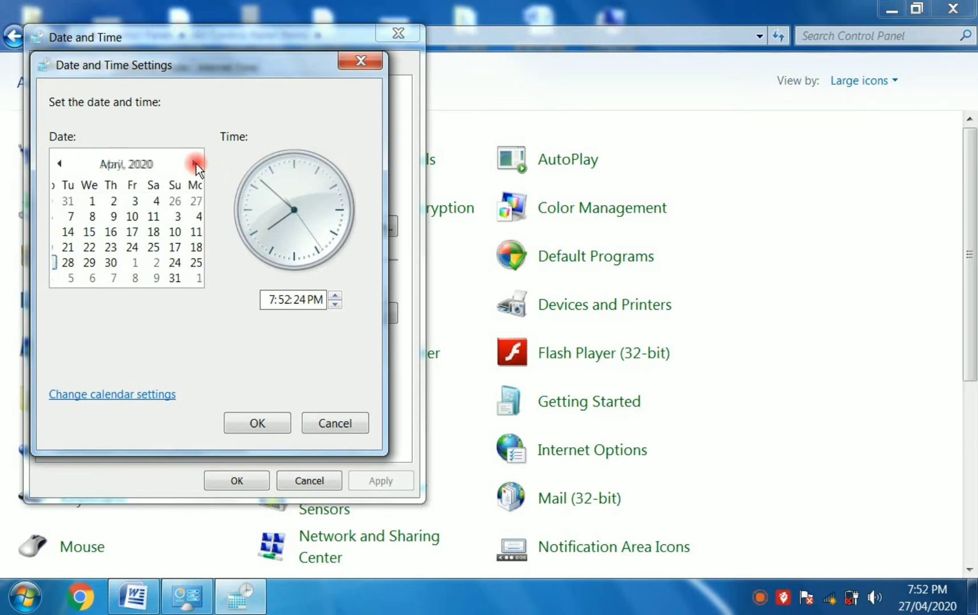
click(59, 162)
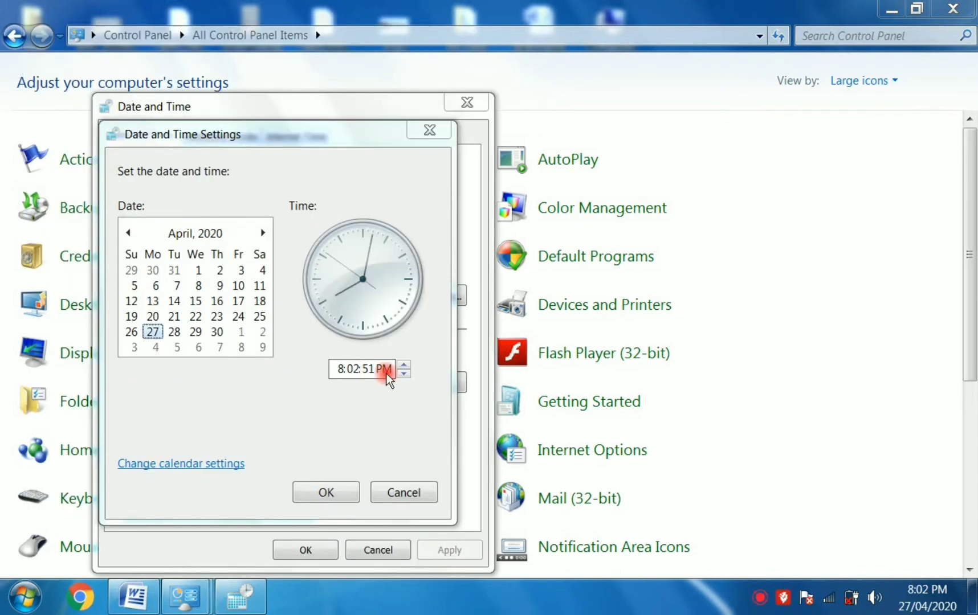
Step: Place the cursor in the time value, and close both Date and Time dialogs without saving
click(344, 371)
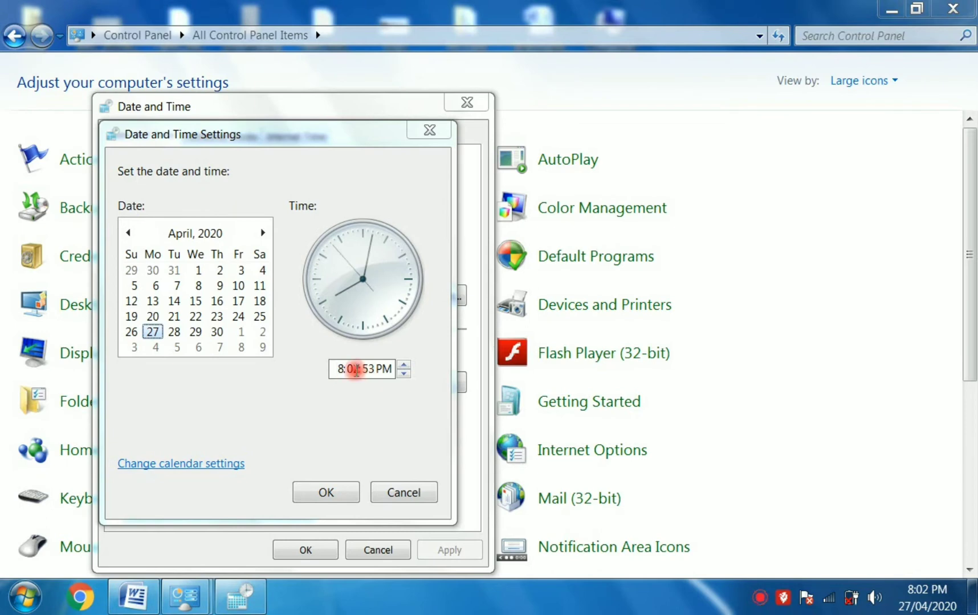
click(379, 396)
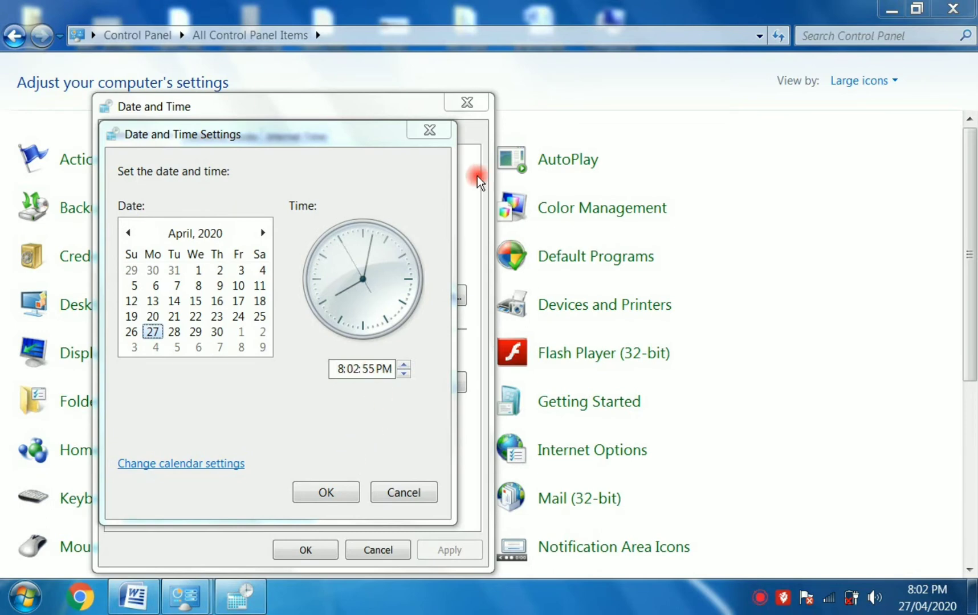
click(429, 131)
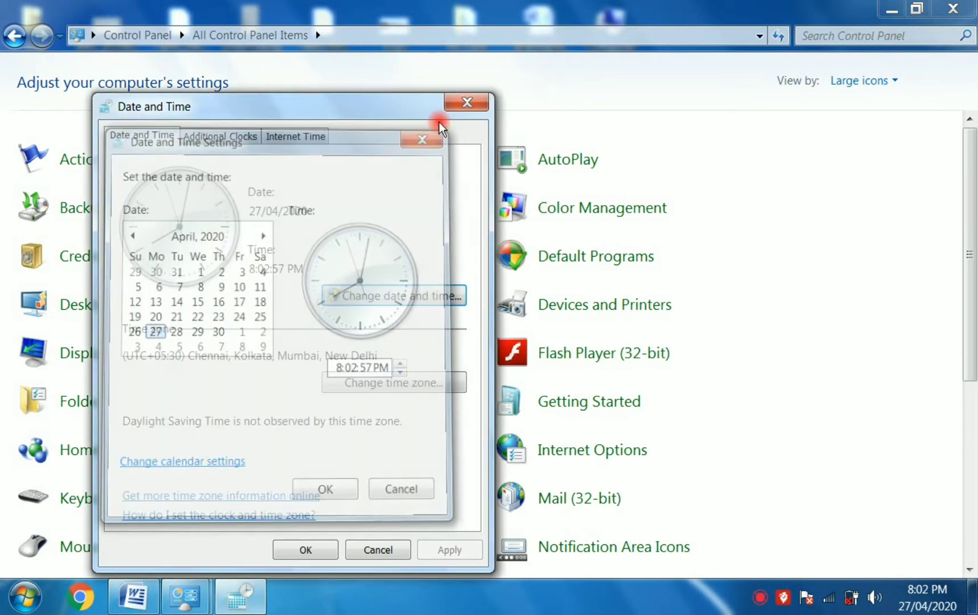
click(466, 103)
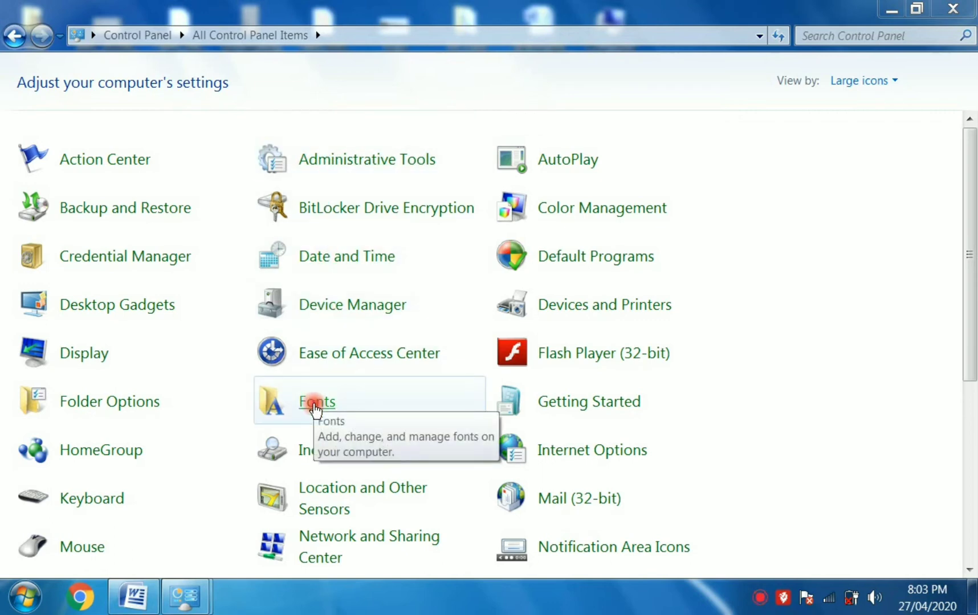
Step: In the installed Fonts, open the Bell MT family, preview Bell MT Italic, and return to the full font list
click(315, 406)
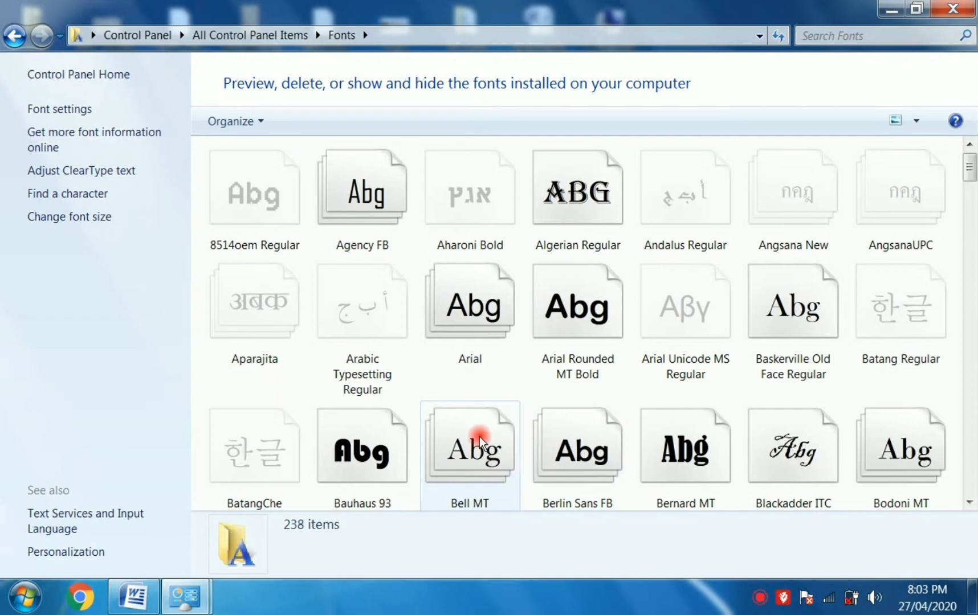
double_click(480, 442)
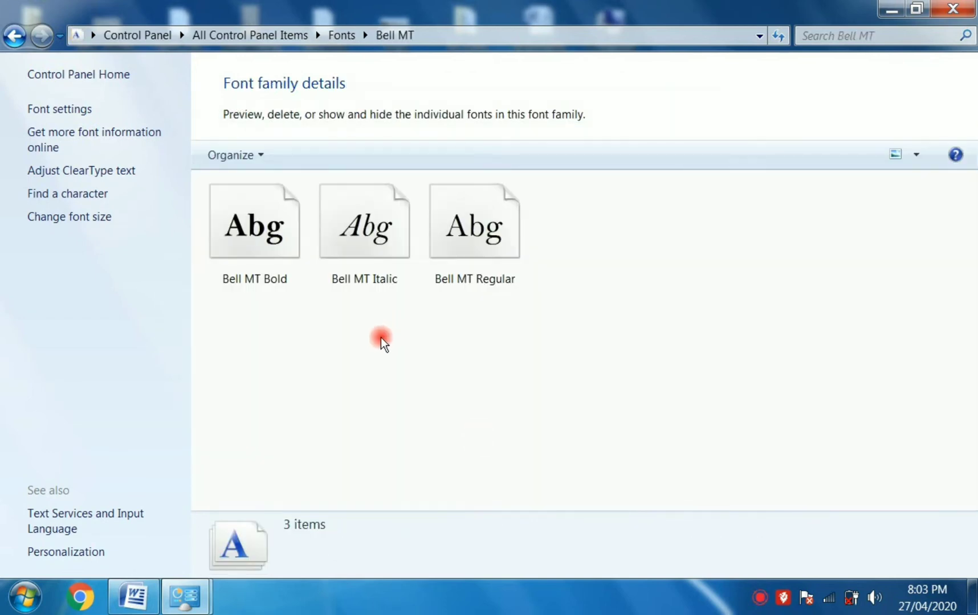
double_click(349, 242)
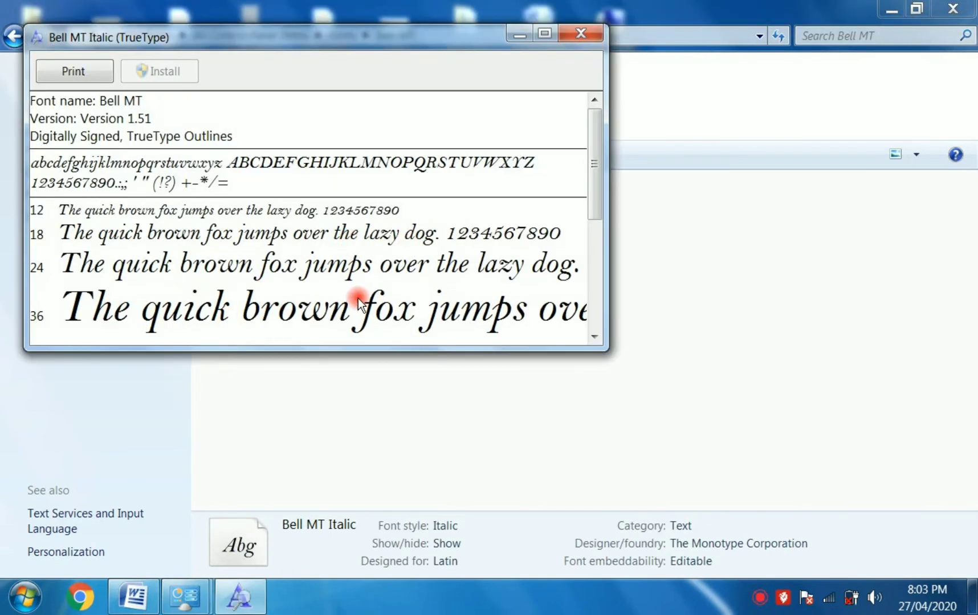
click(580, 34)
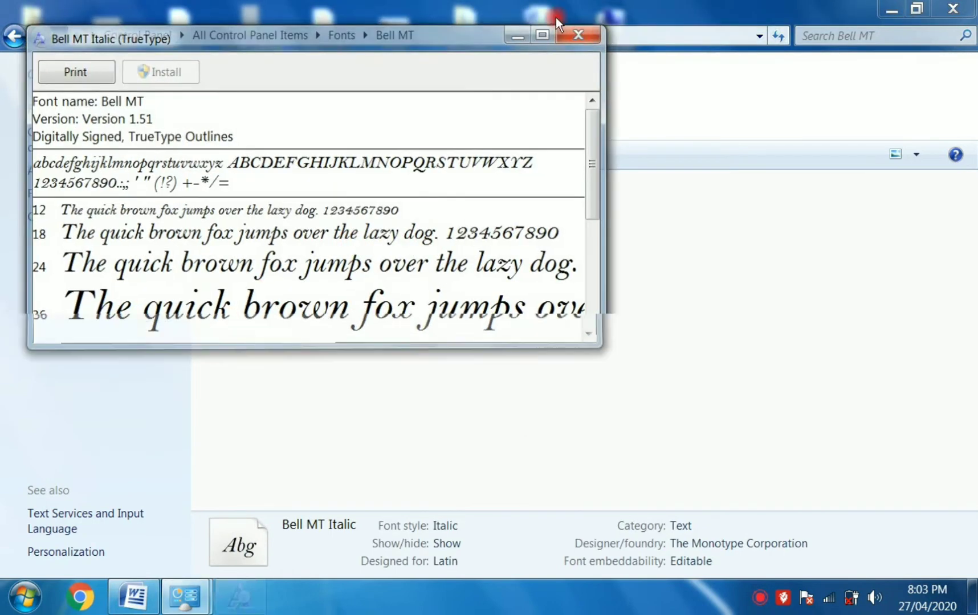
click(14, 36)
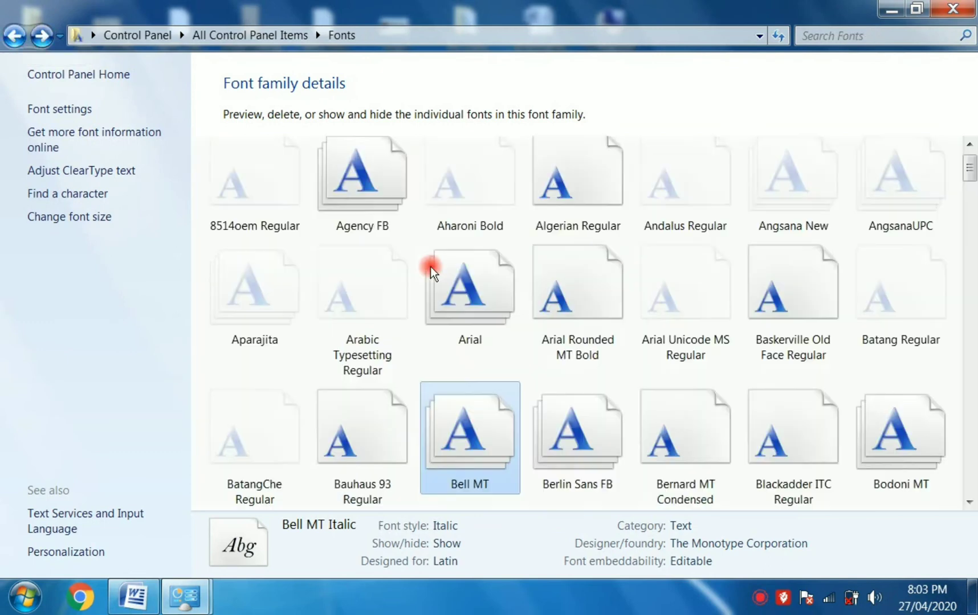
Step: Preview the Blackadder ITC Regular font, close the preview, and return to all Control Panel items
double_click(803, 435)
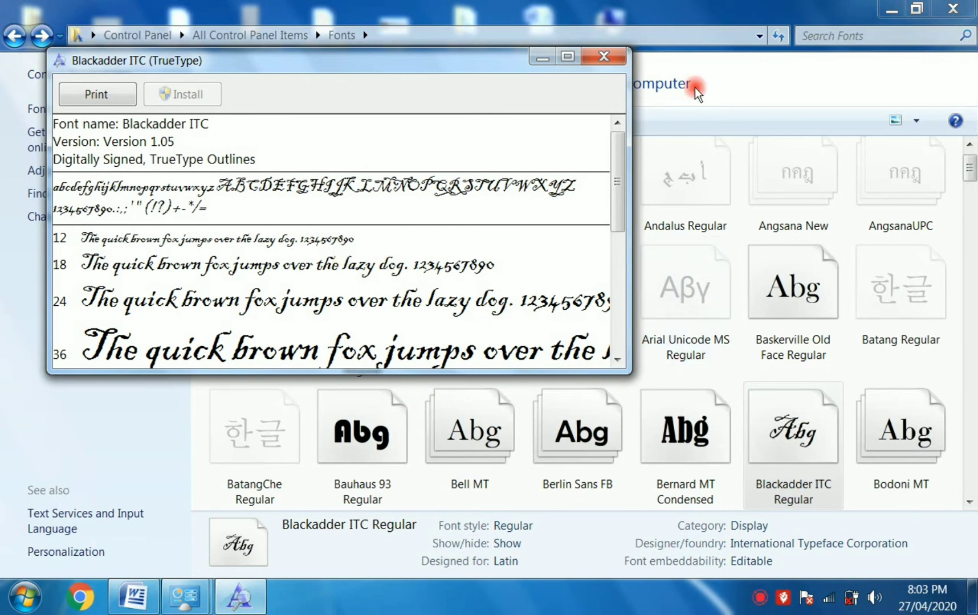
click(606, 57)
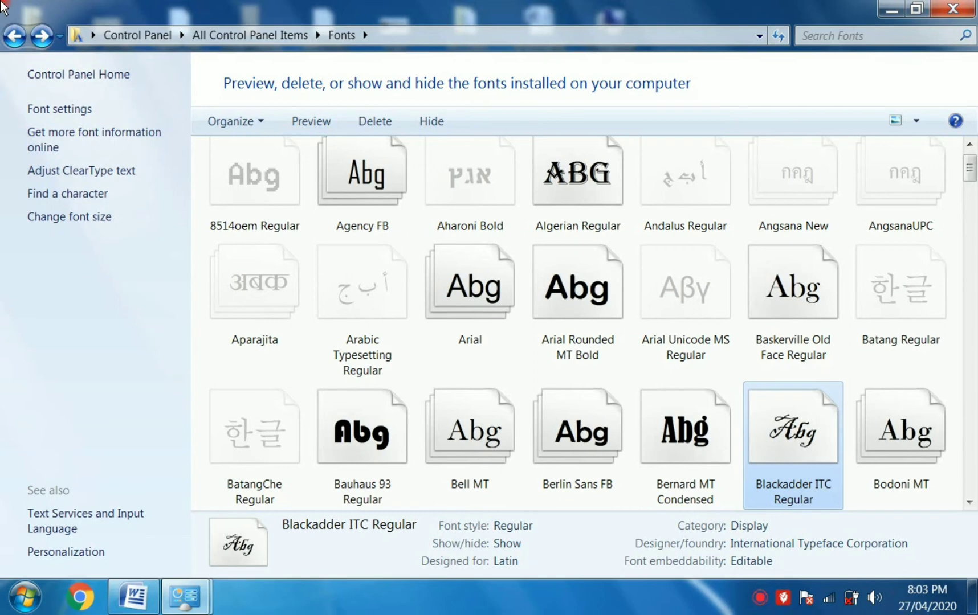
click(12, 36)
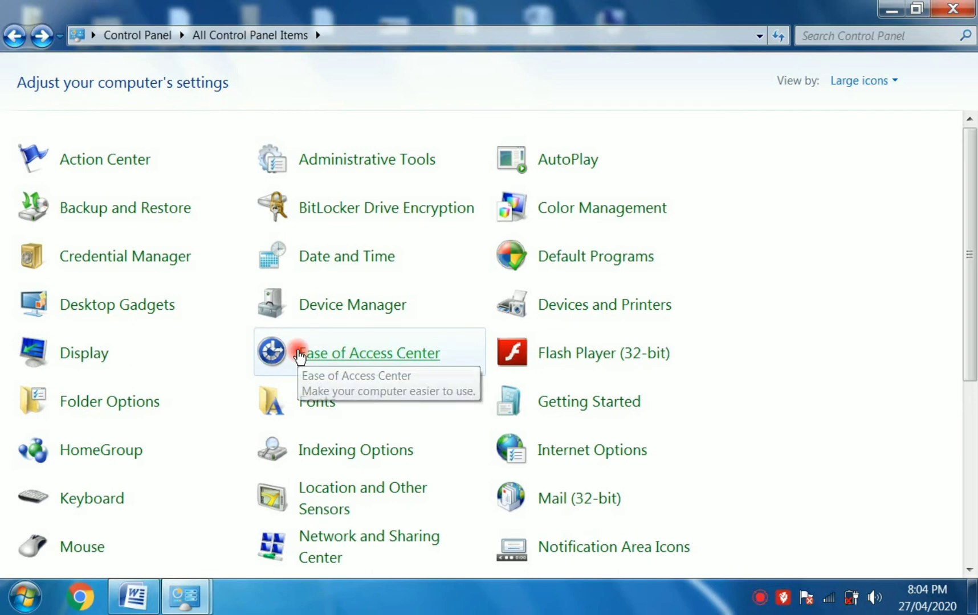
Step: In the Ease of Access Center's settings for making the mouse easier to use, enable Turn on Mouse Keys
click(300, 355)
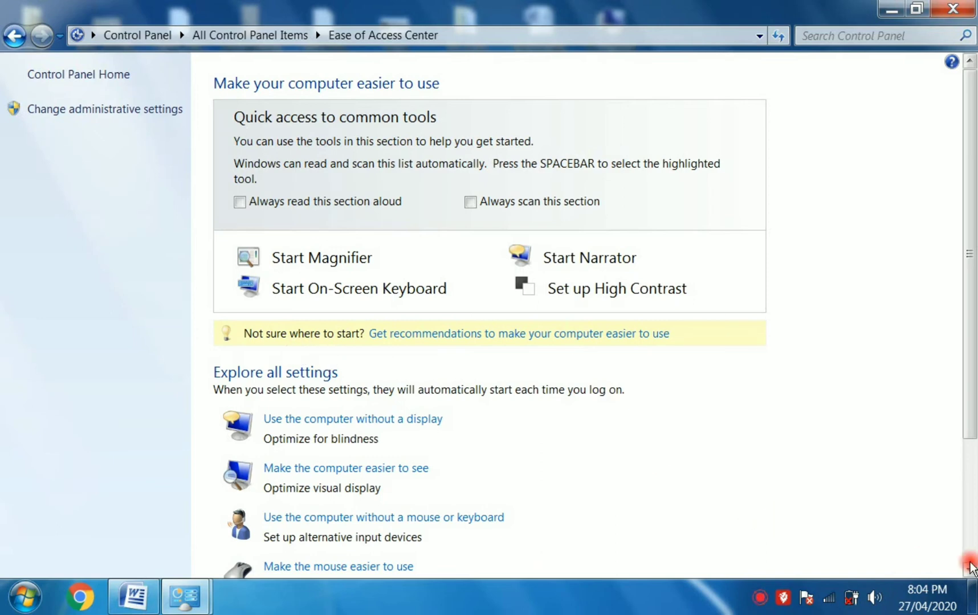
click(963, 570)
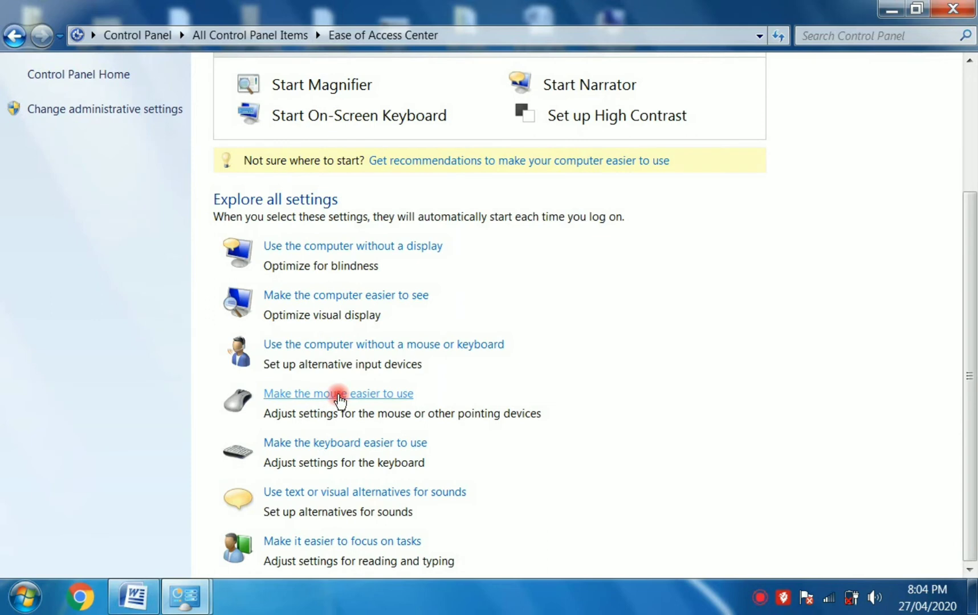
click(339, 395)
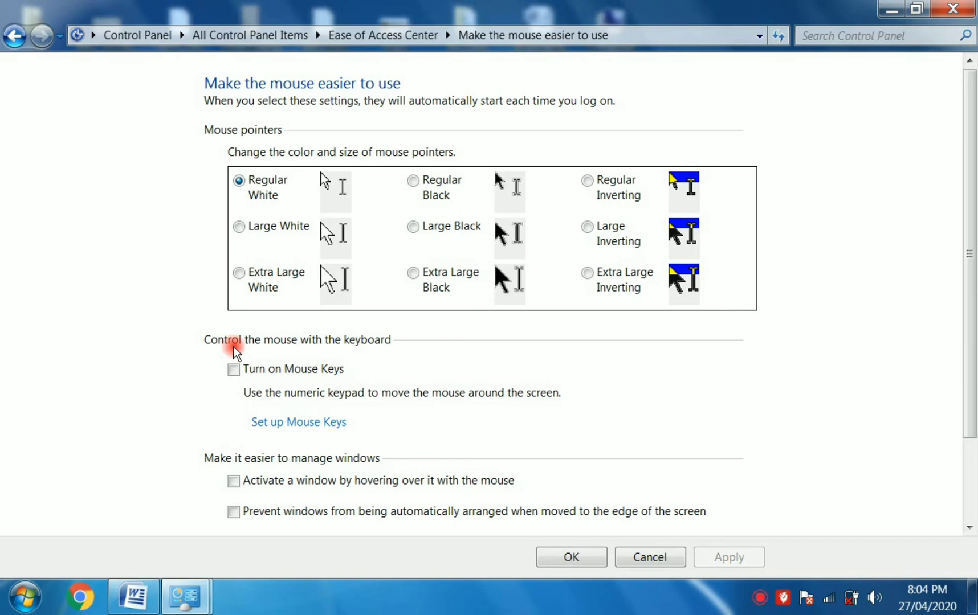
click(234, 370)
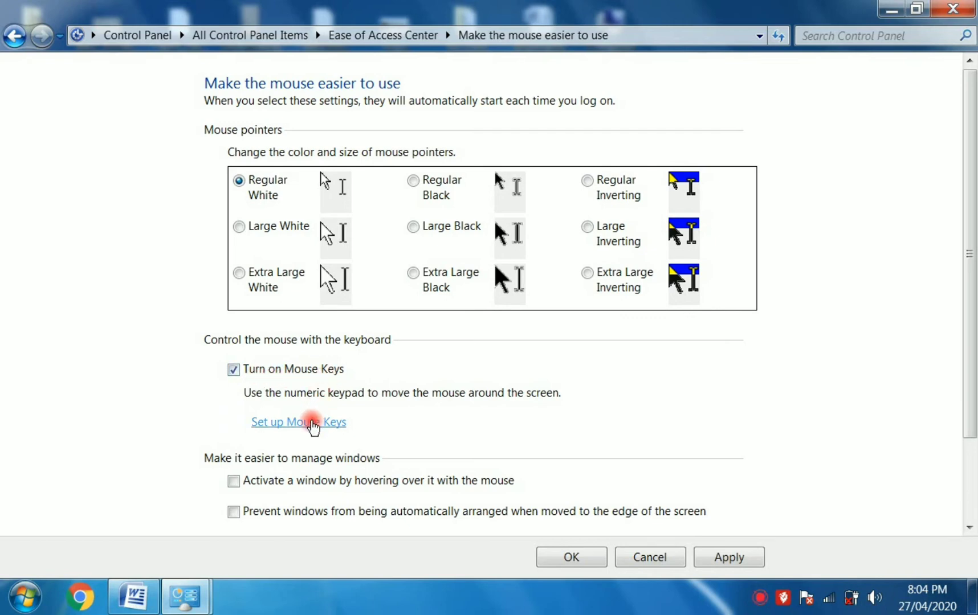
Step: In the Mouse Keys setup, set Mouse Keys to be used when NUM LOCK is On
click(313, 423)
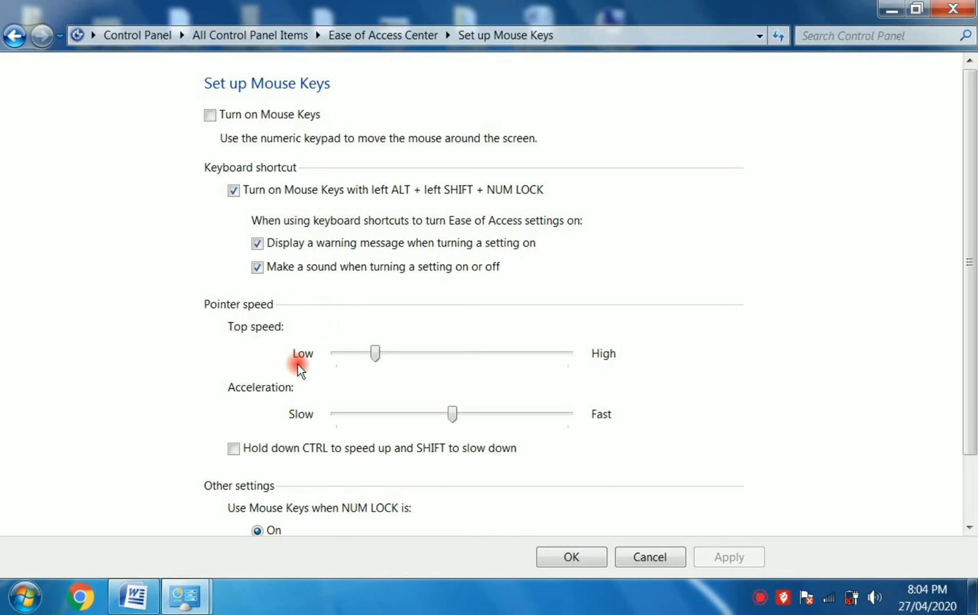
scroll(297, 368, down, 2)
scroll(300, 370, down, 1)
key(space)
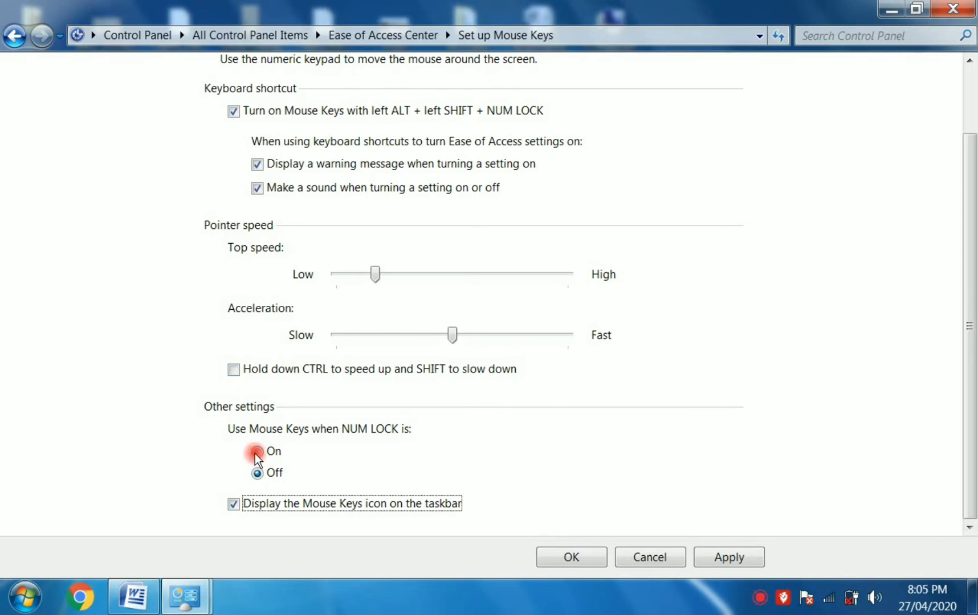
click(257, 452)
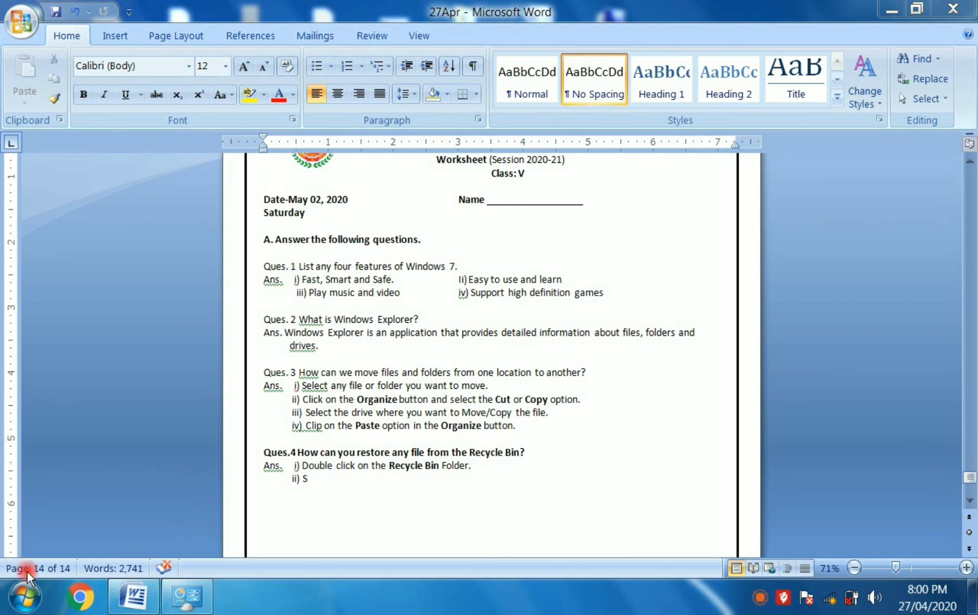
Step: Launch the On-Screen Keyboard from the Ease of Access programs within Accessories
click(22, 607)
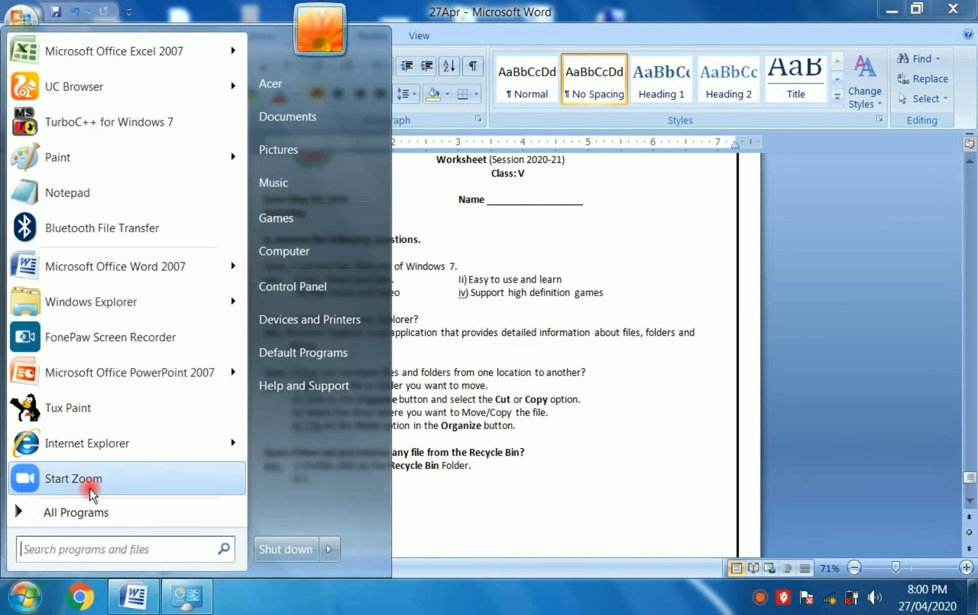
click(87, 513)
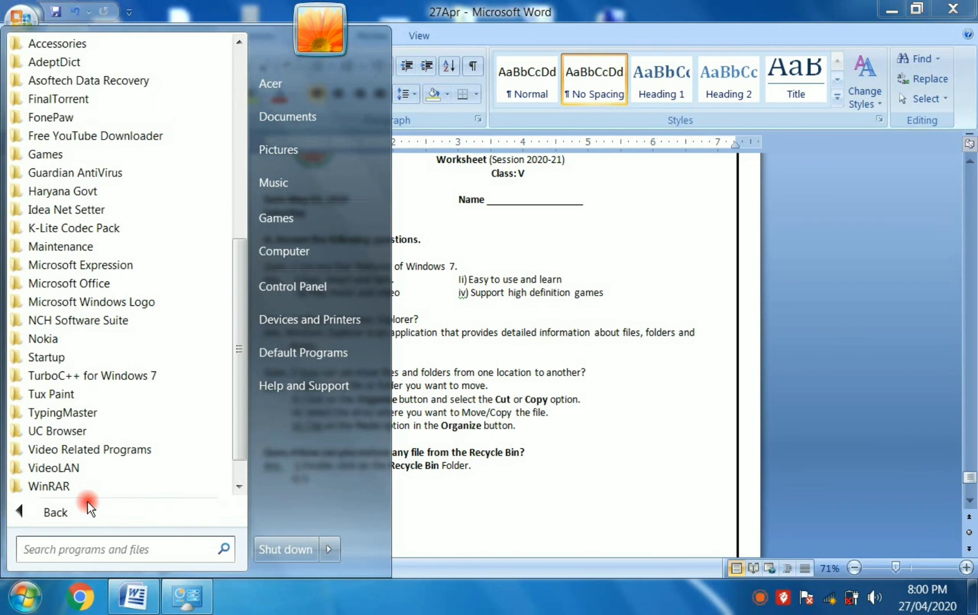
click(81, 45)
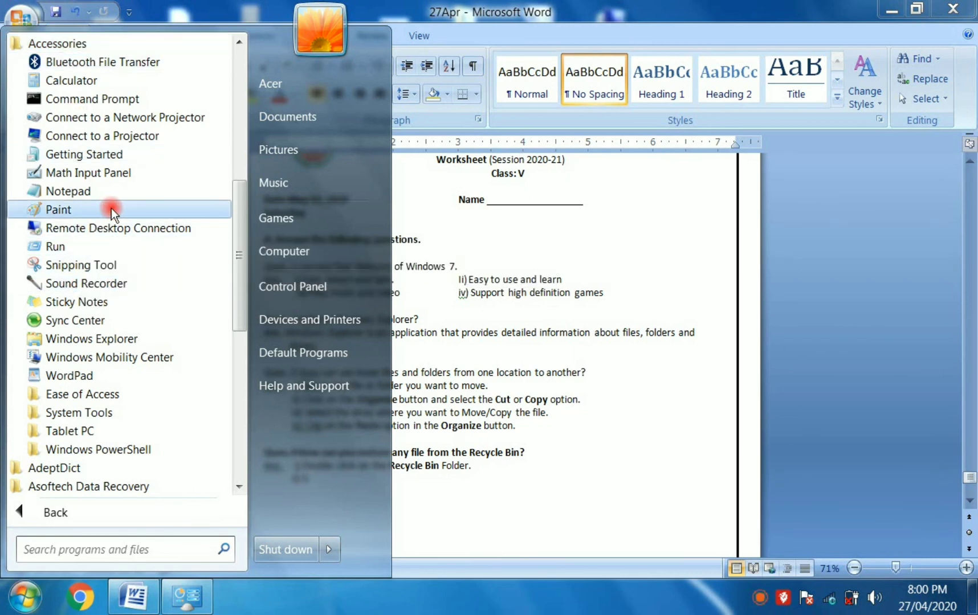
click(79, 394)
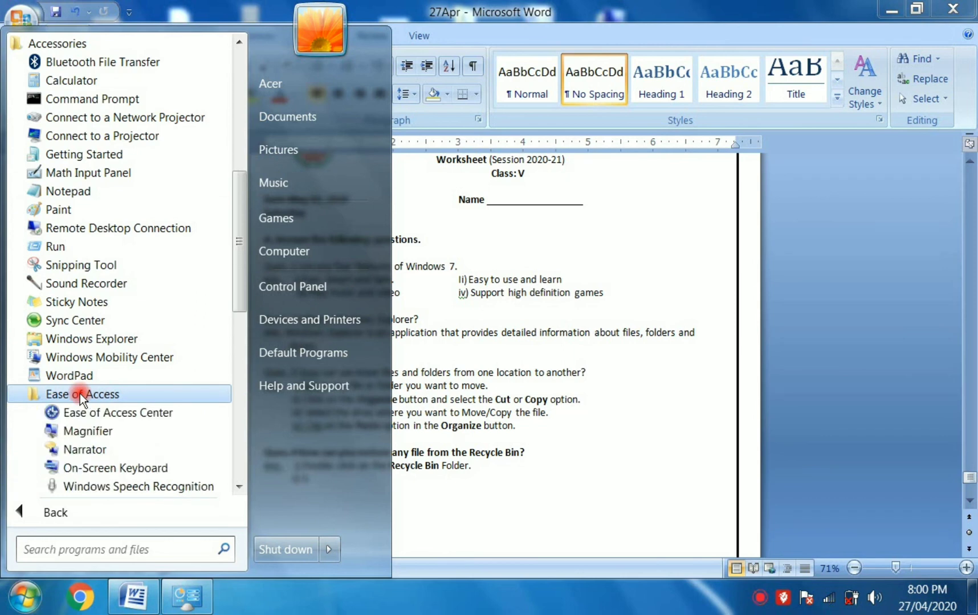
click(101, 473)
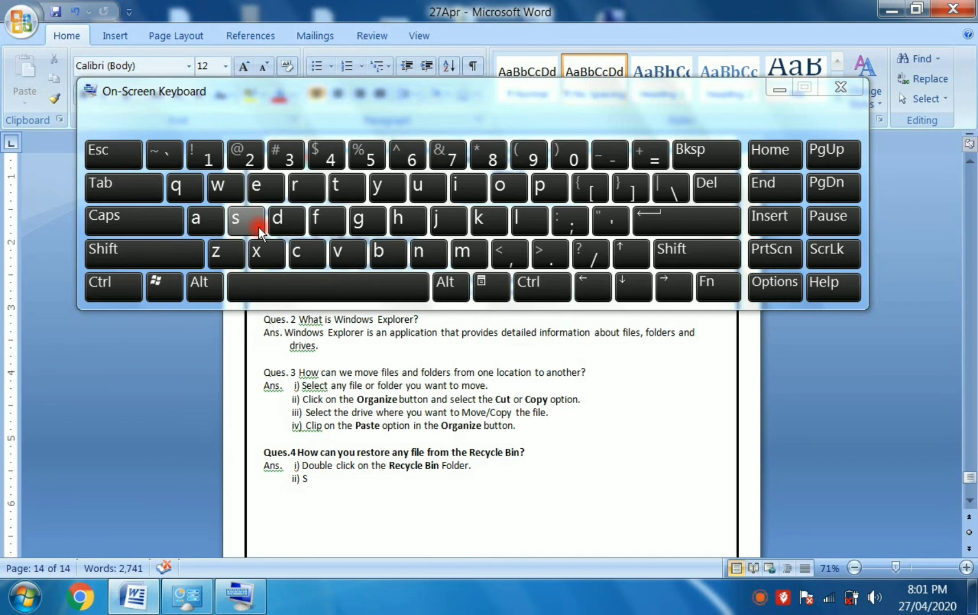
Step: Replace the "S" in item ii) of the Ques.4 answer with "click", entering the word with the On-Screen Keyboard
key(BackSpace)
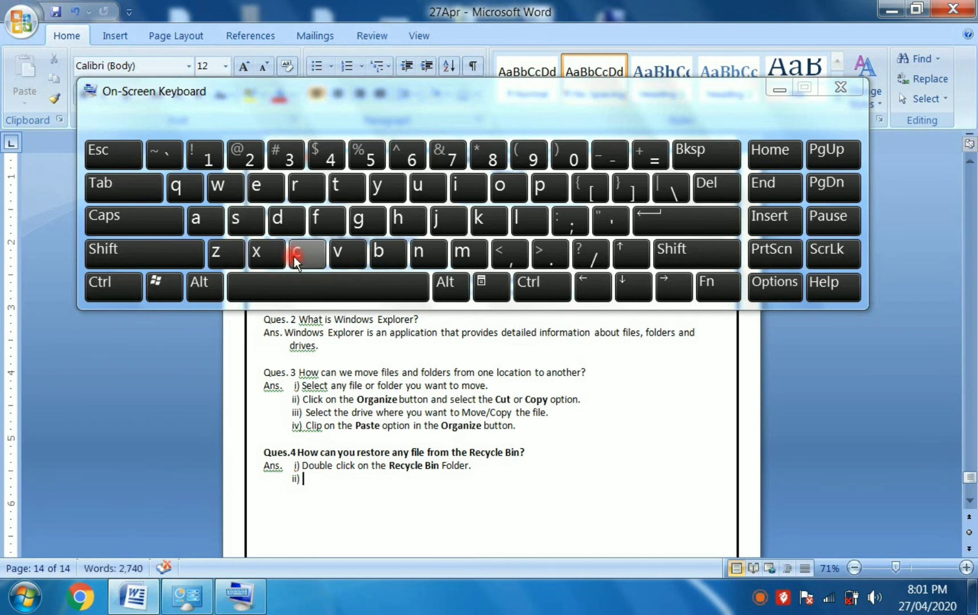
click(293, 256)
click(520, 219)
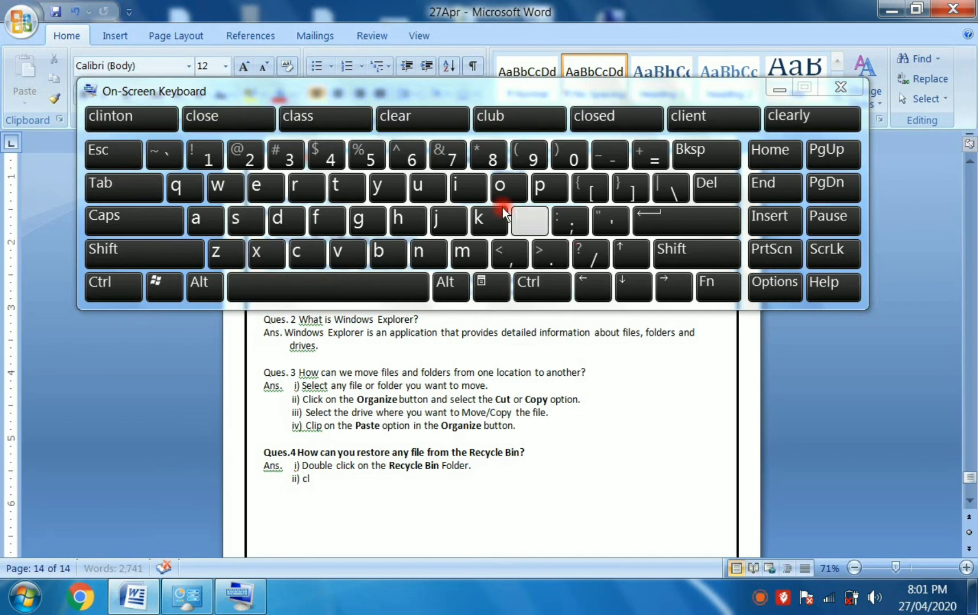
click(464, 182)
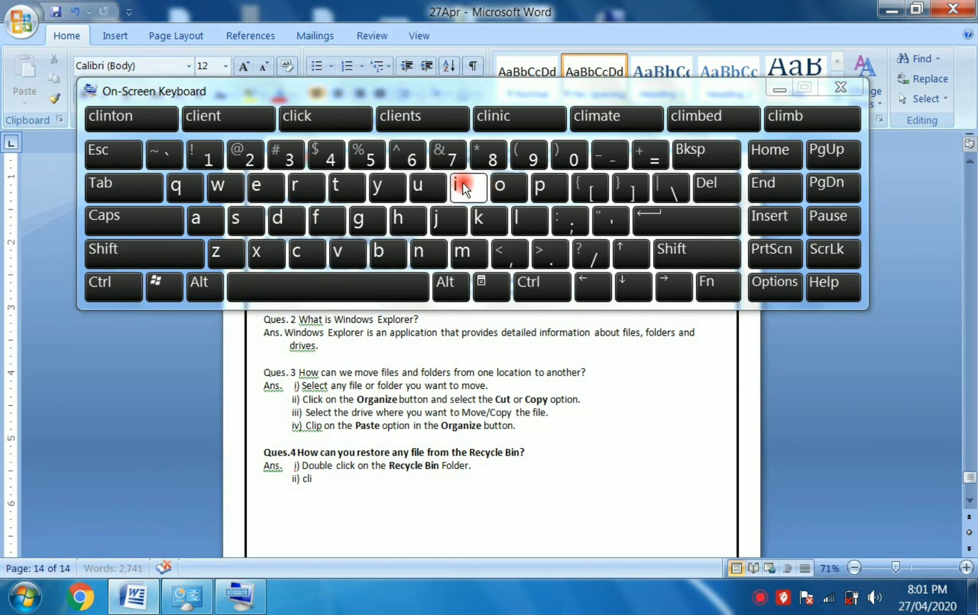
click(304, 251)
click(484, 220)
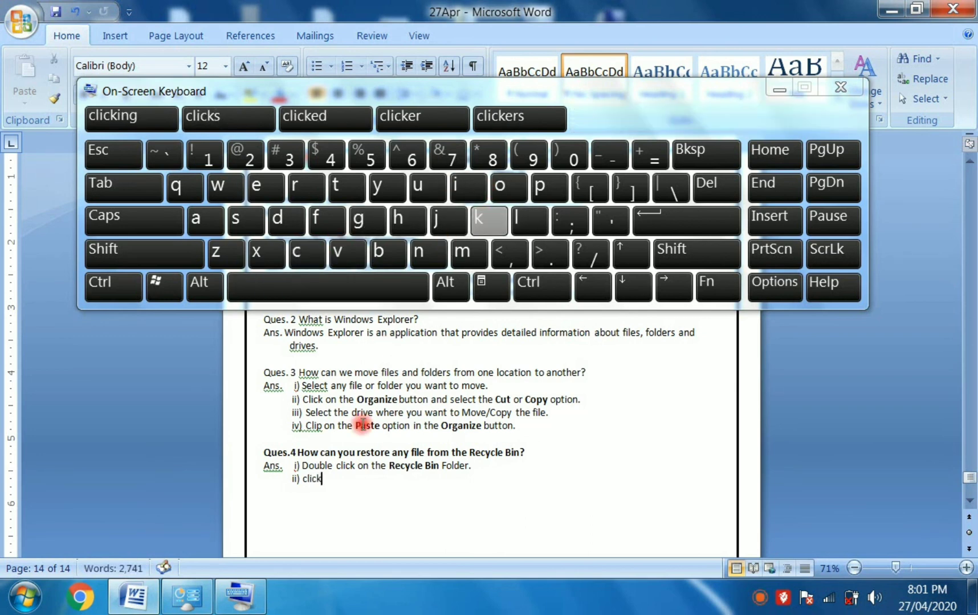